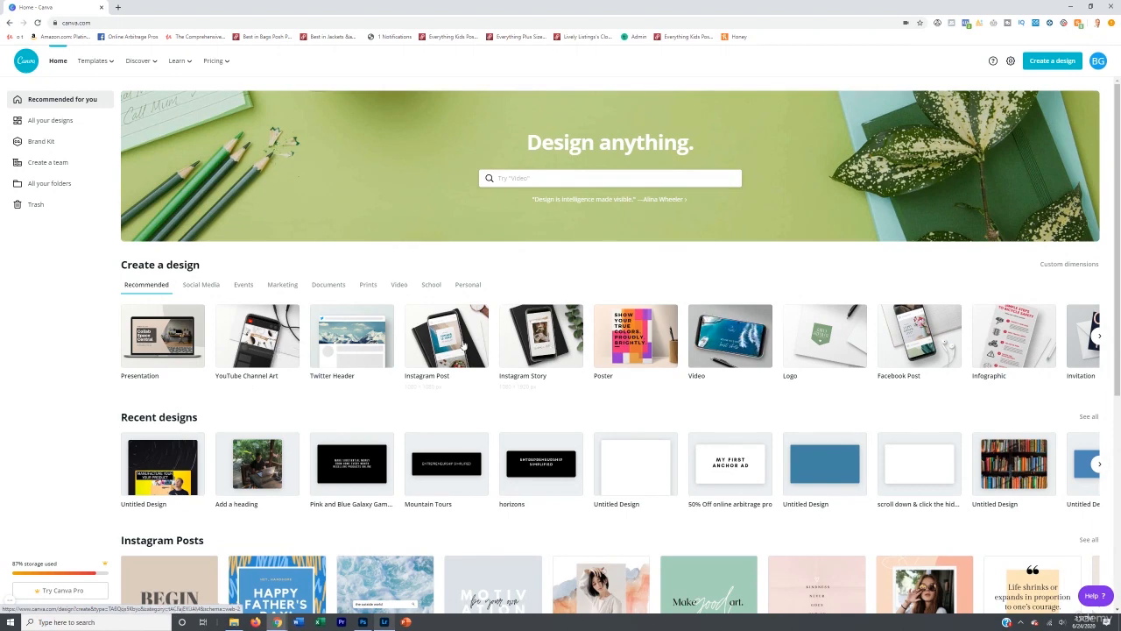
- Create a new blank design with custom dimensions of 1920 × 1080 px
click(1101, 338)
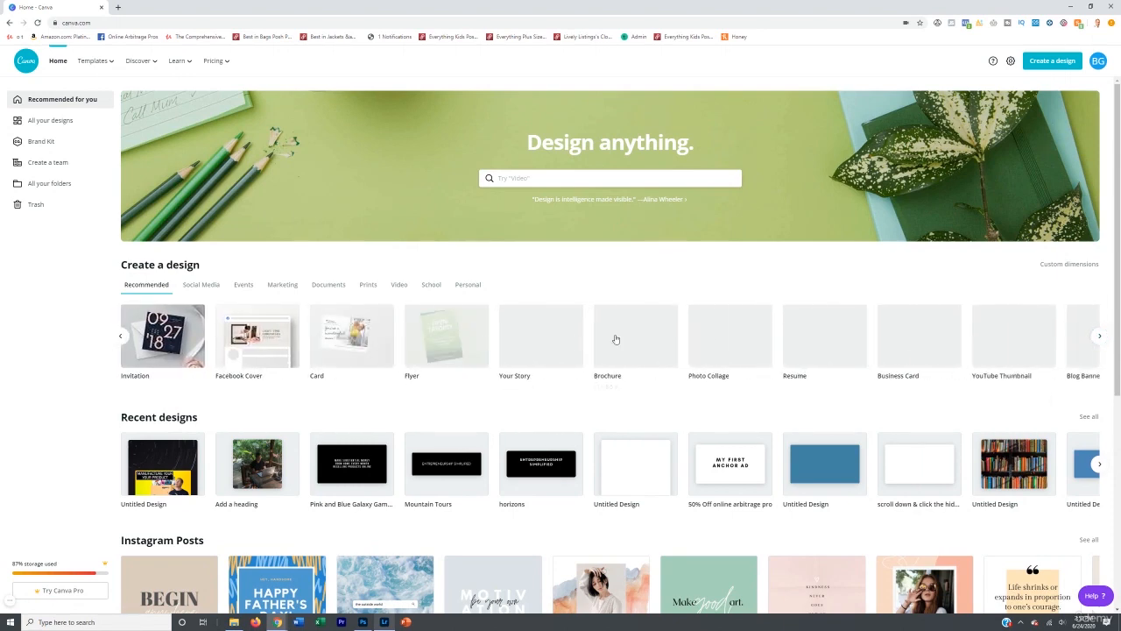
click(1041, 63)
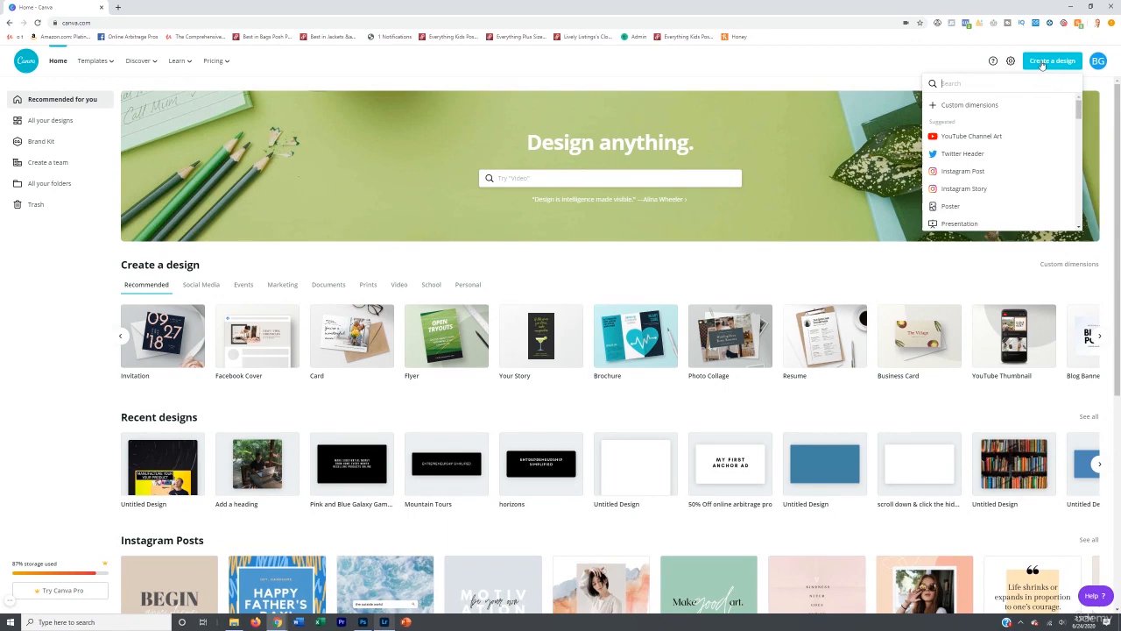
click(967, 105)
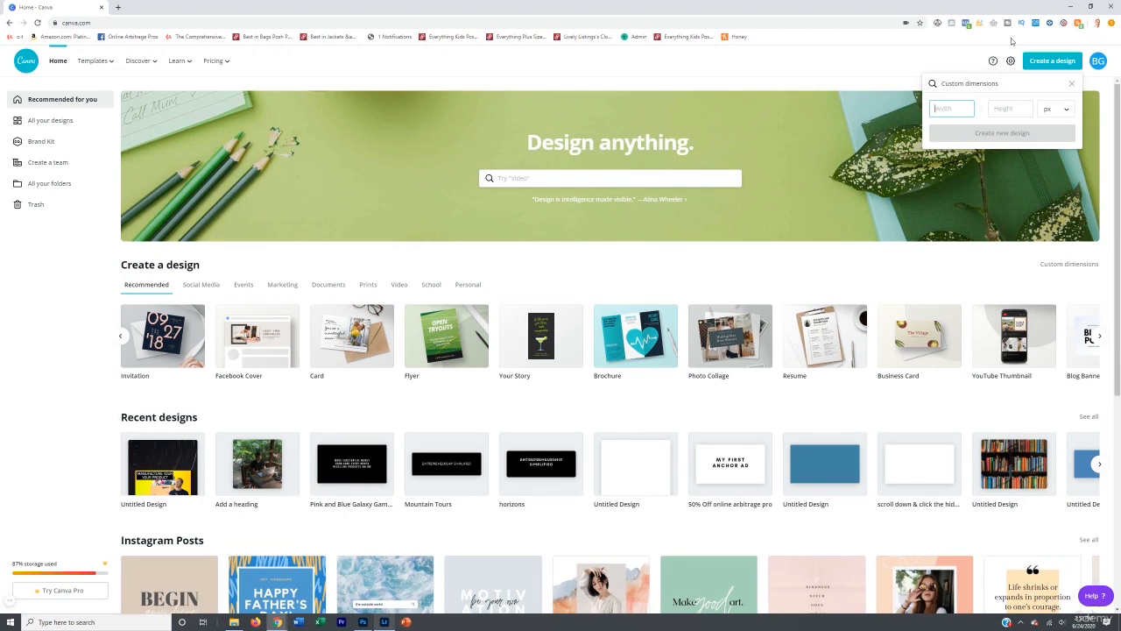
text(1920)
key(Tab)
text(108)
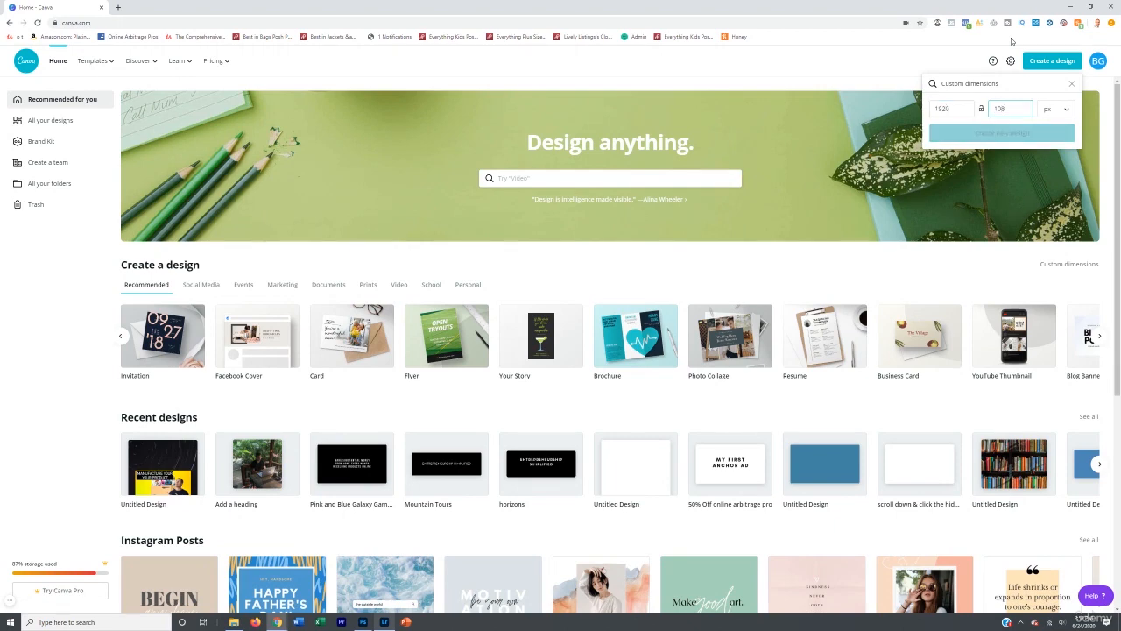
text(0)
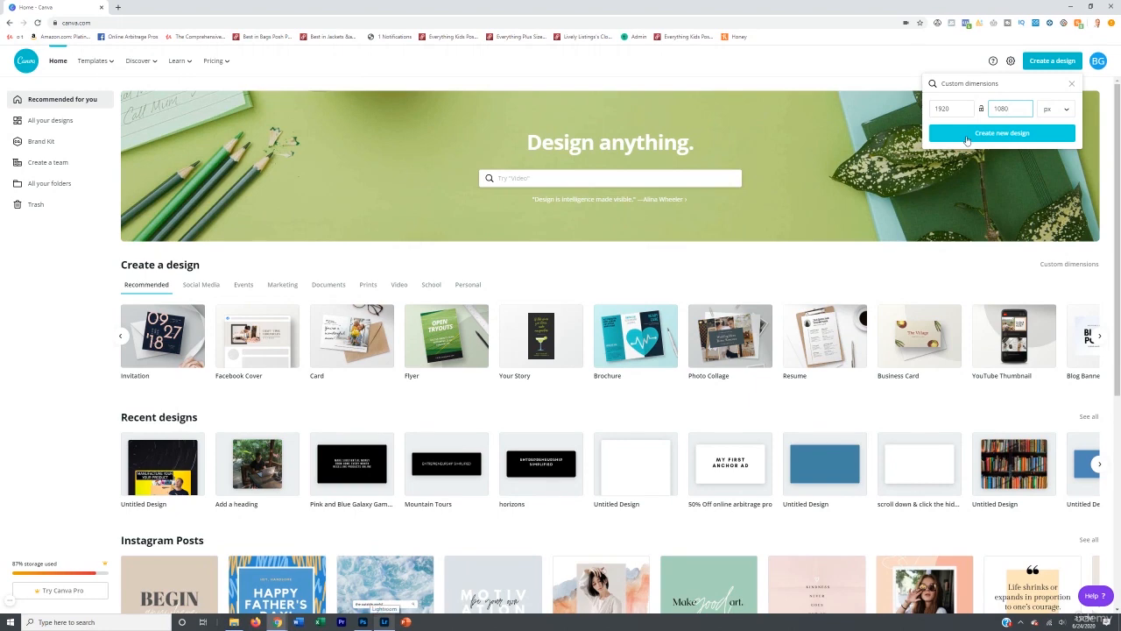
click(966, 137)
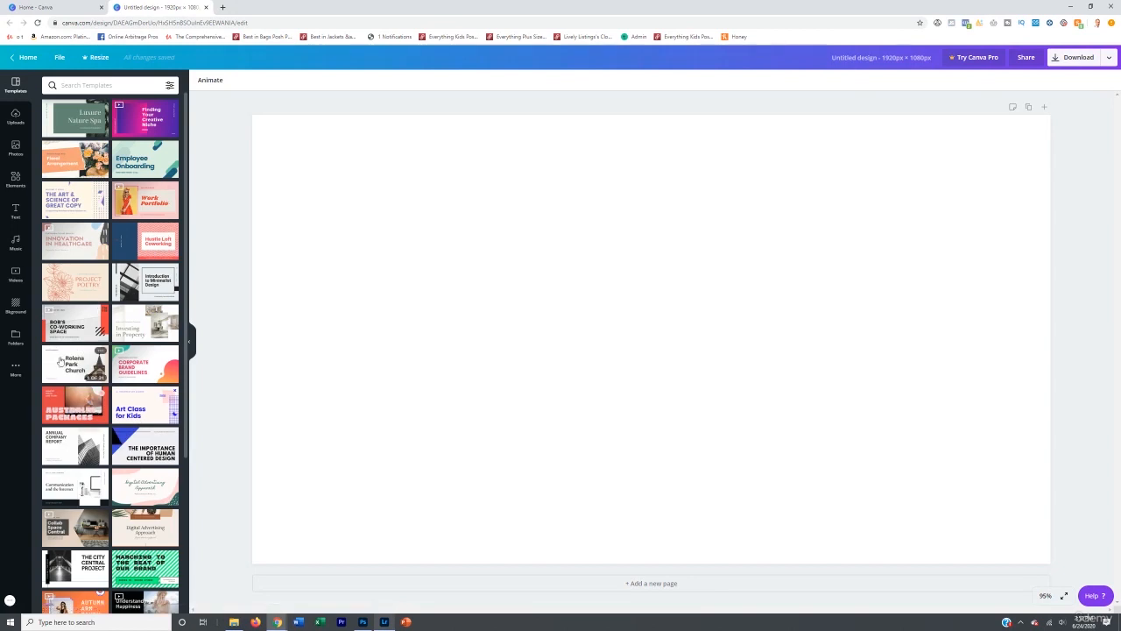
- Upload the river photo from the Downloads folder to the image uploads
click(15, 116)
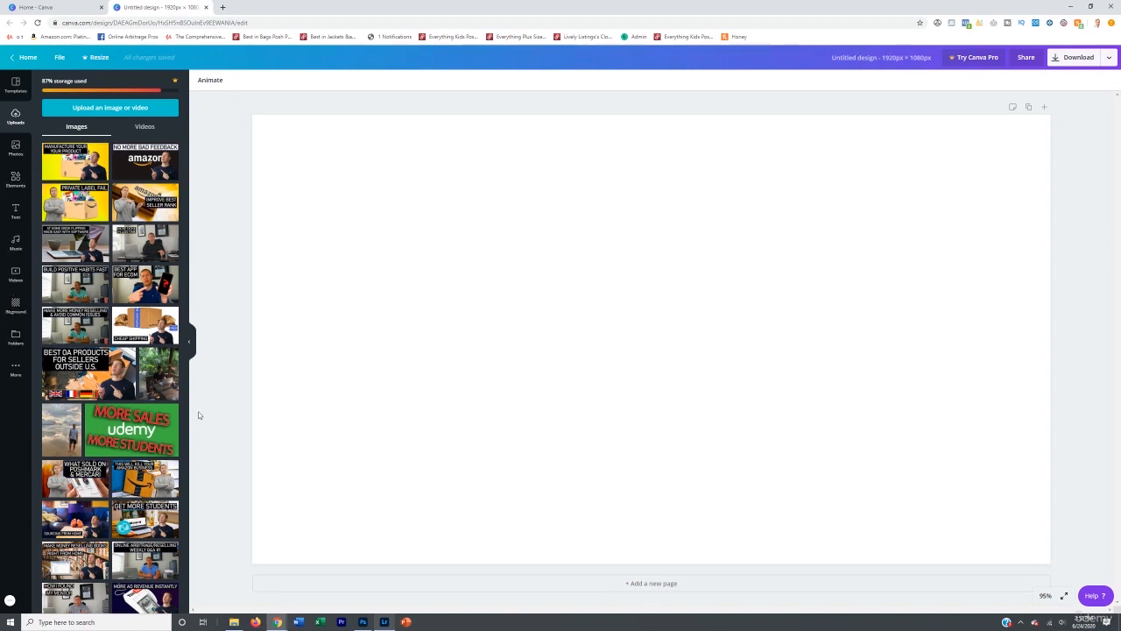
click(455, 313)
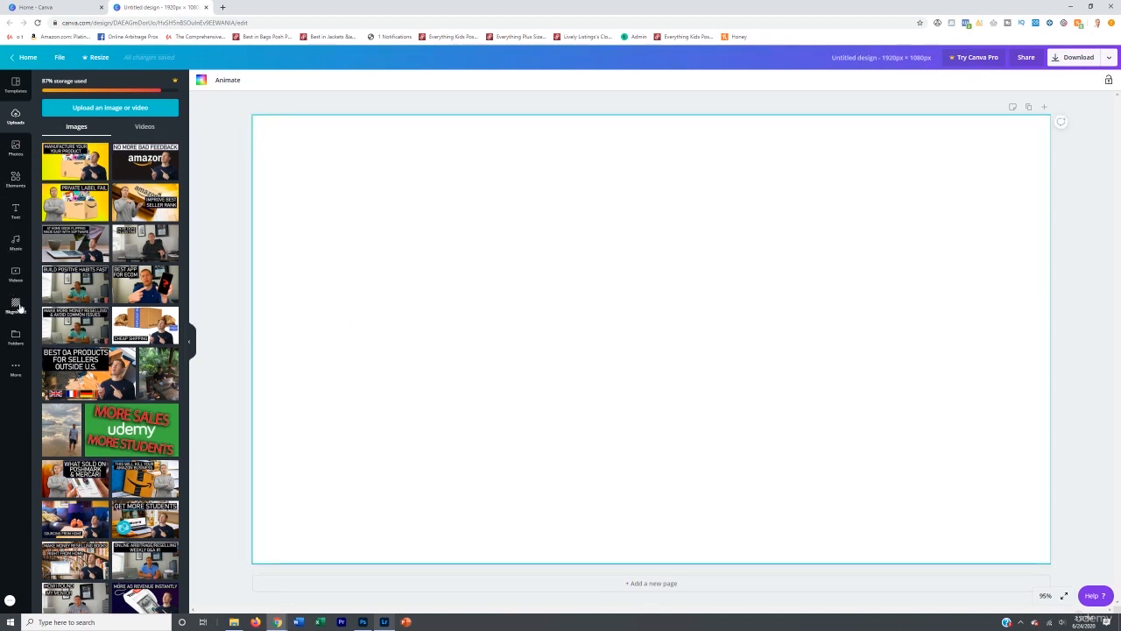
click(17, 304)
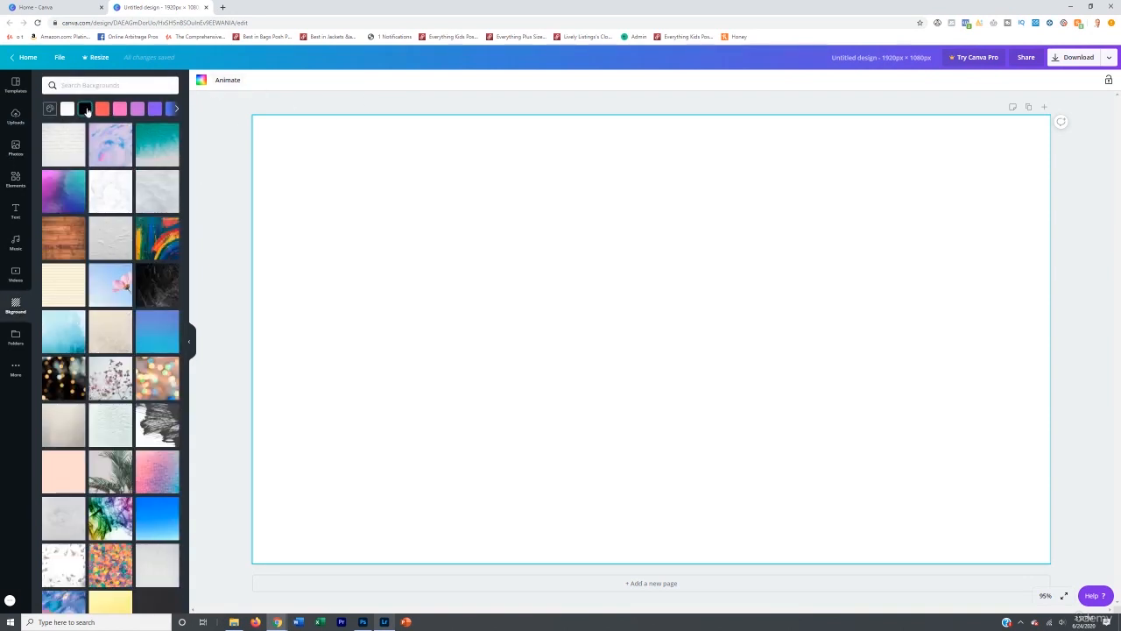
click(16, 116)
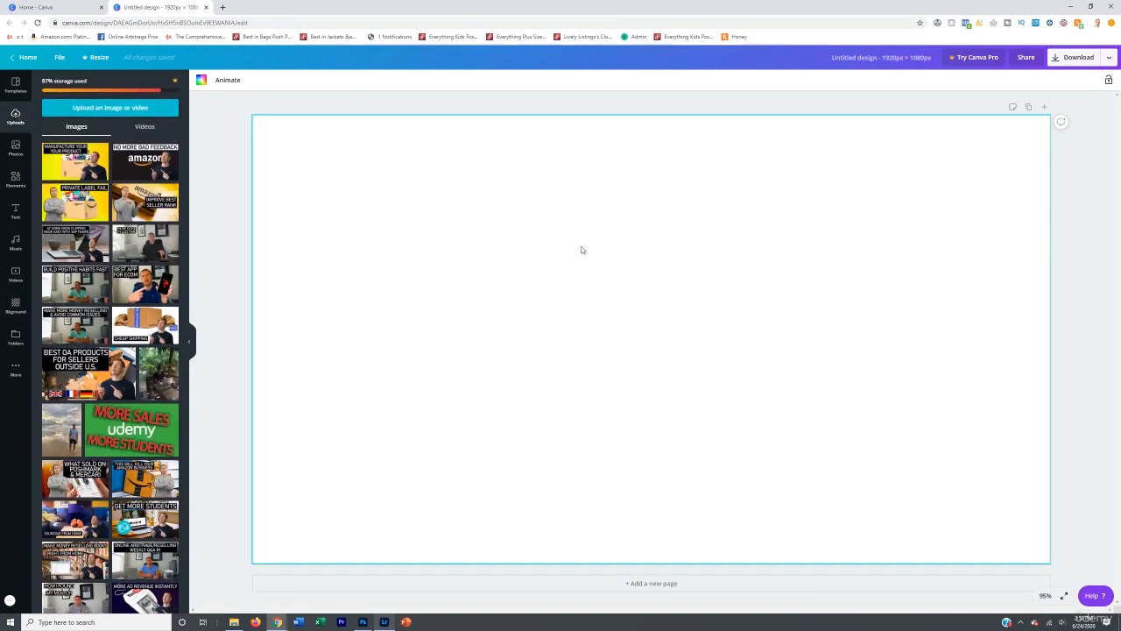
click(123, 108)
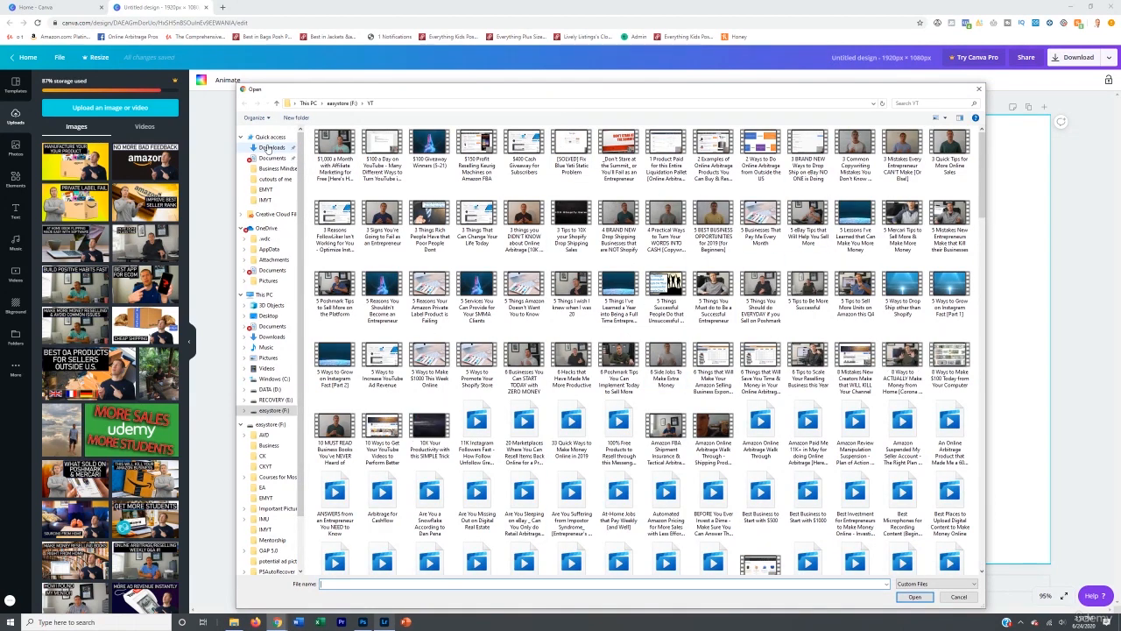
click(271, 147)
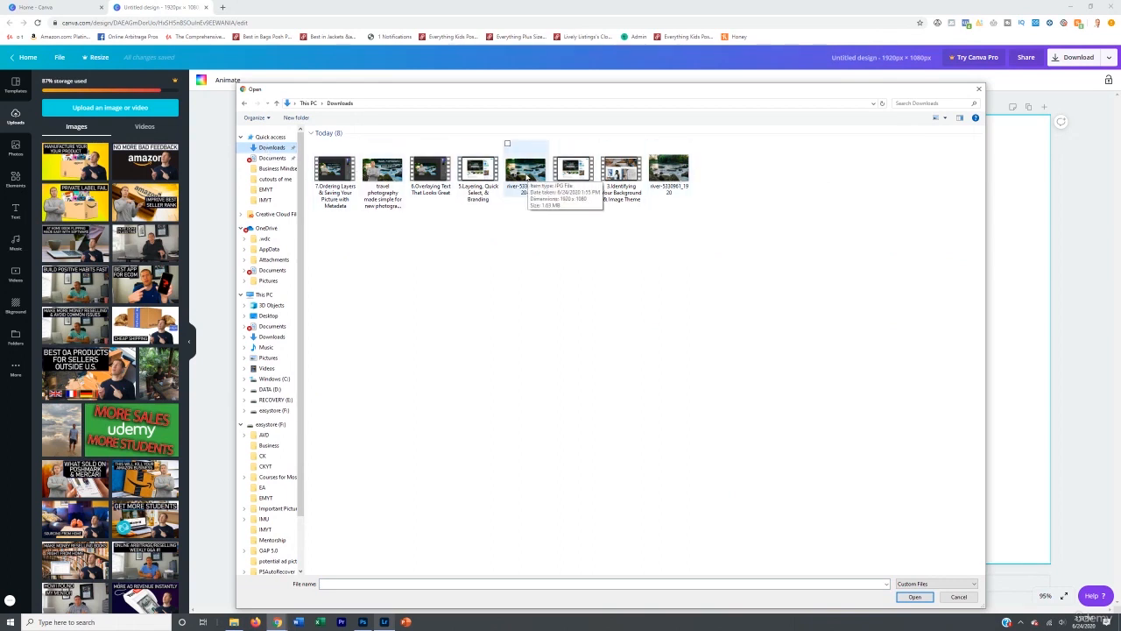
double_click(666, 176)
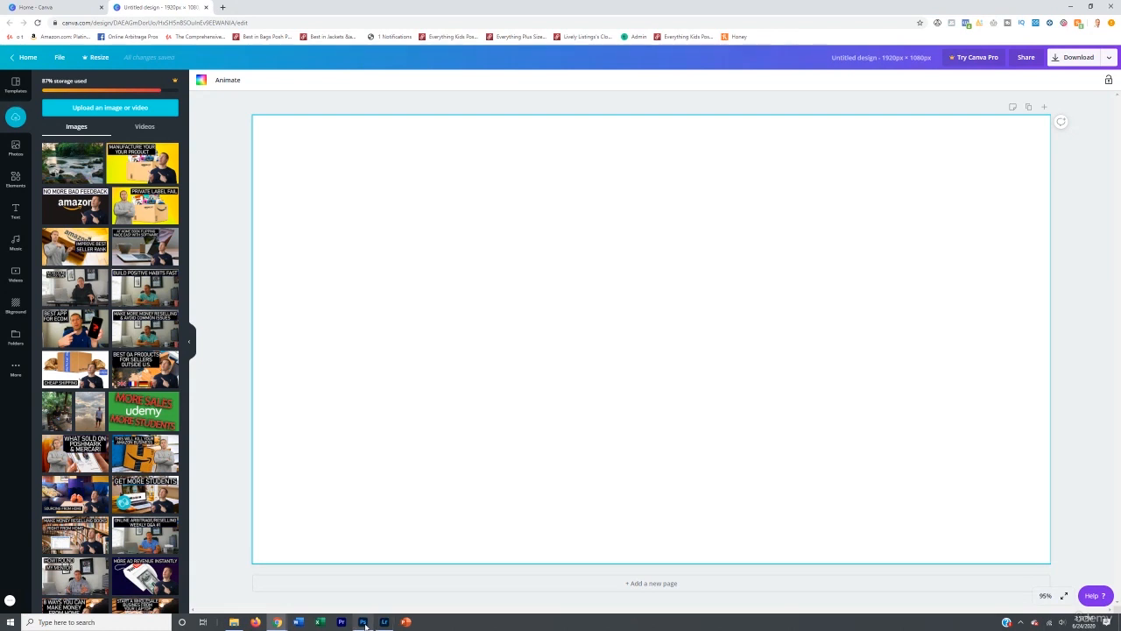
- Place the uploaded river photo on the page, then enlarge and position it to fill the whole canvas
click(75, 162)
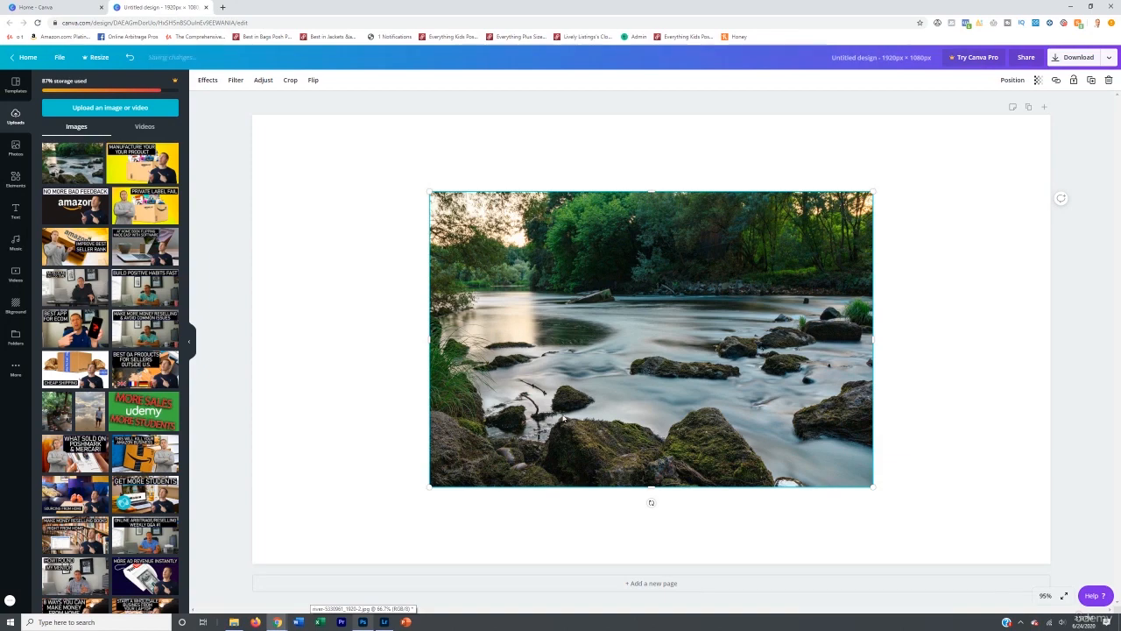
drag(772, 348, 762, 263)
drag(833, 184, 1051, 115)
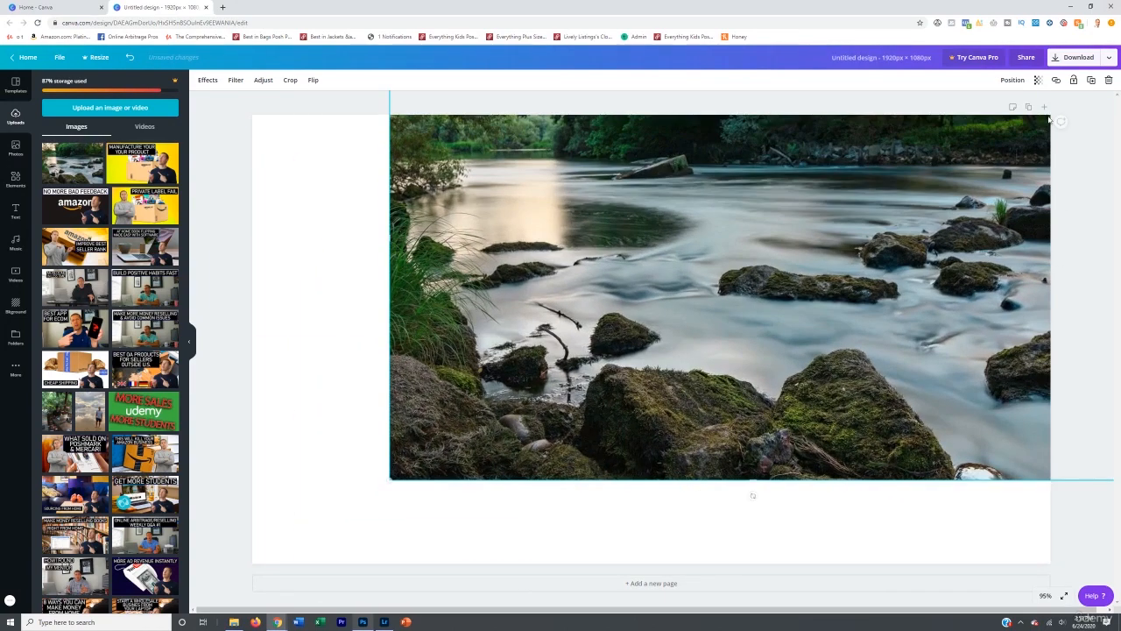
drag(980, 212, 844, 310)
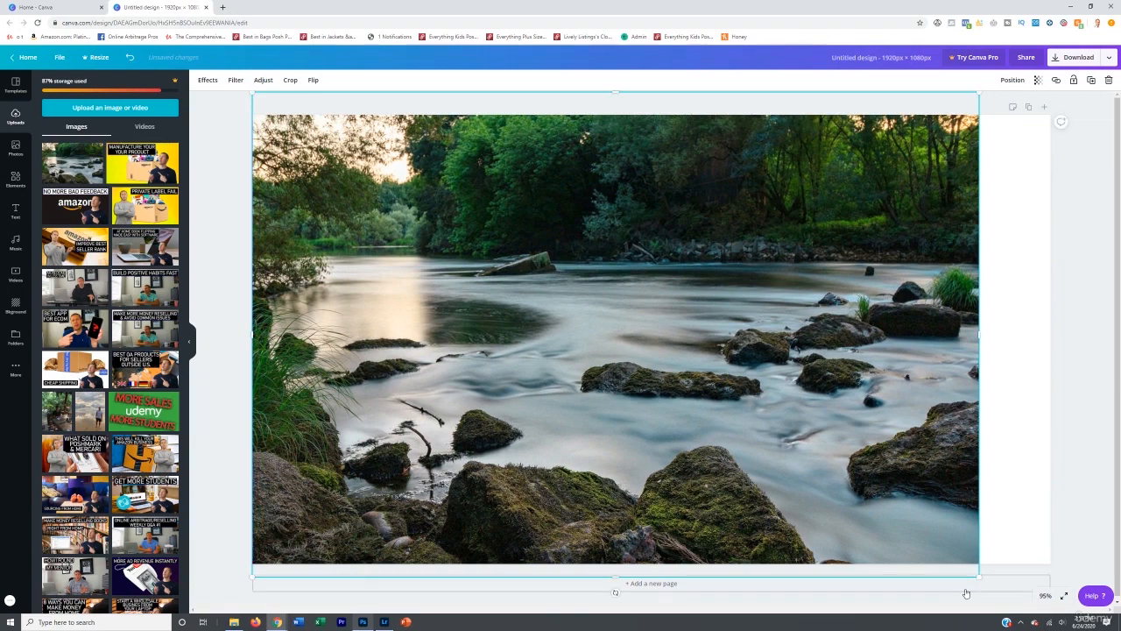
drag(979, 576, 1057, 627)
drag(957, 511, 951, 449)
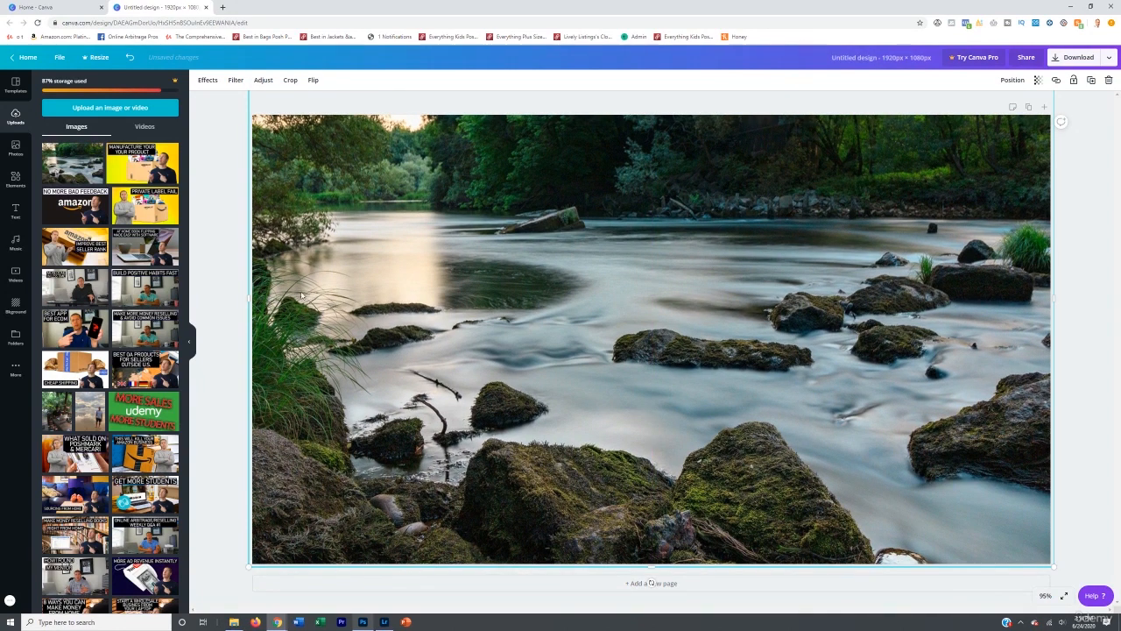
click(218, 217)
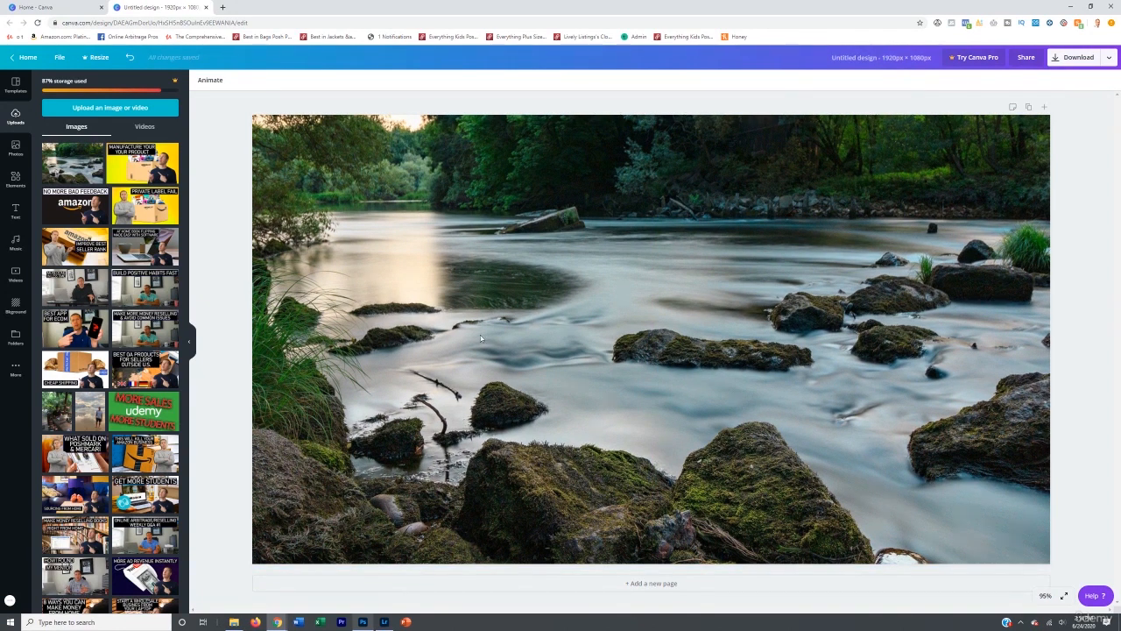
click(363, 373)
double_click(368, 366)
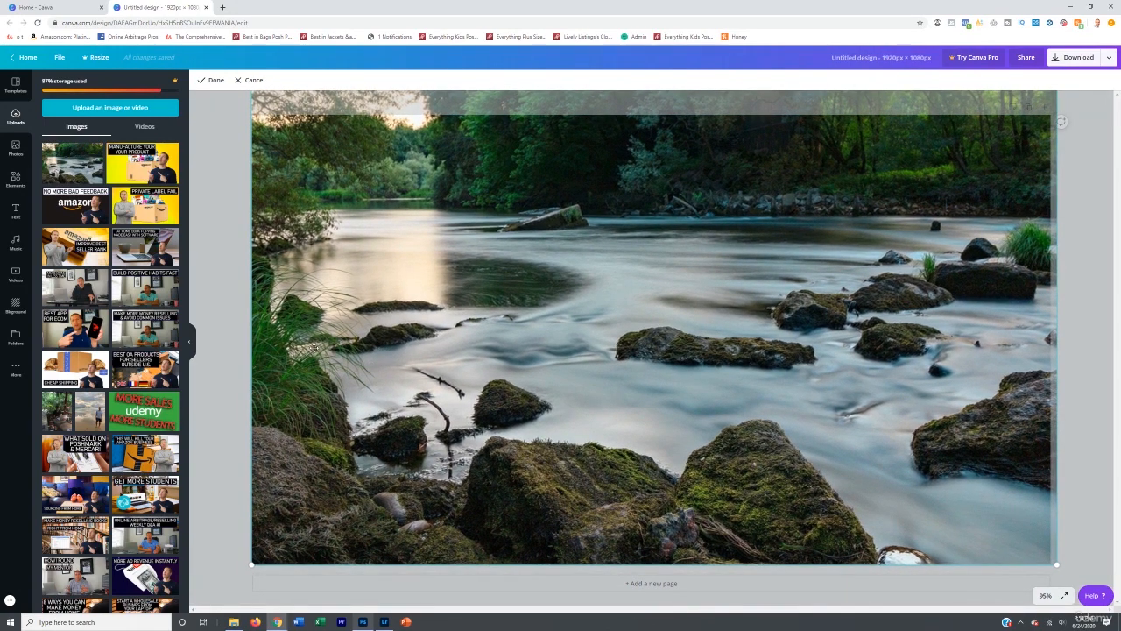
click(238, 318)
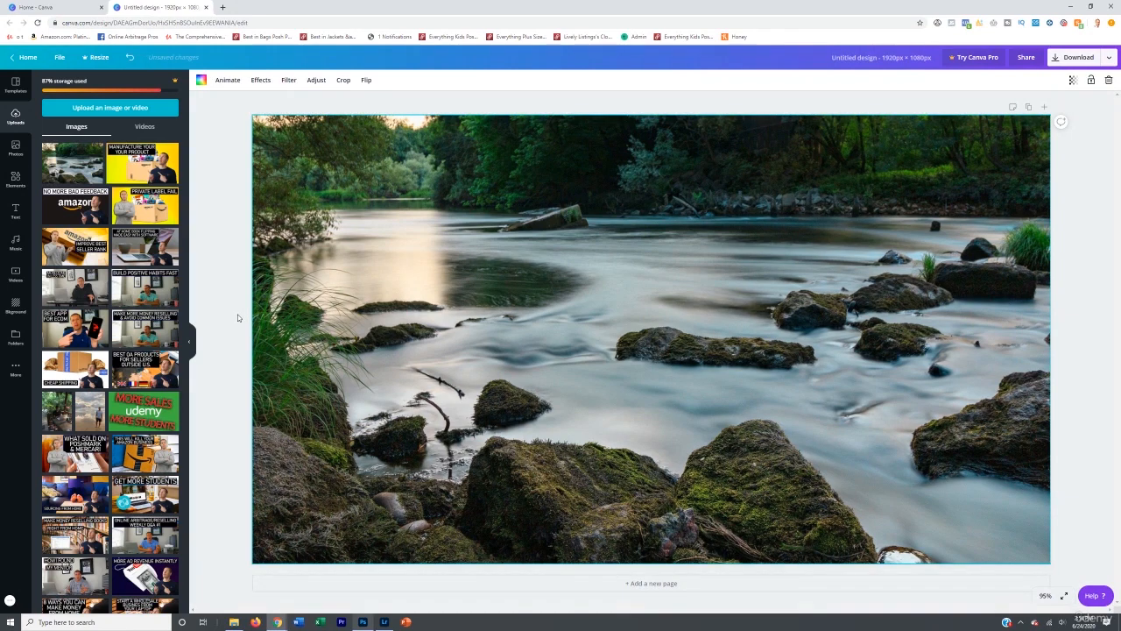
click(233, 306)
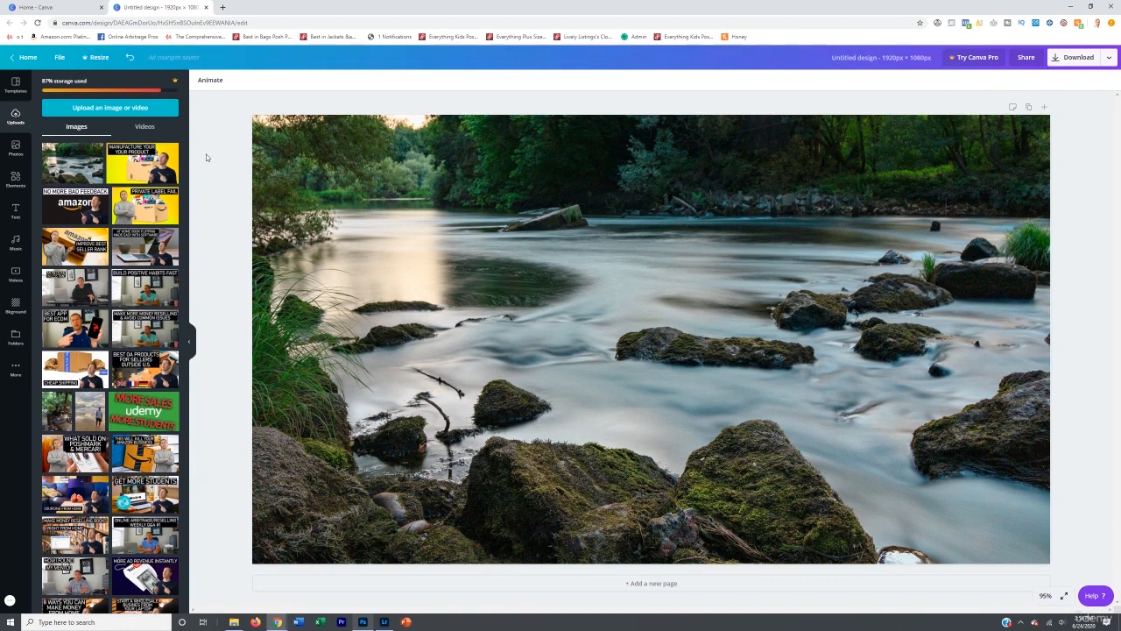
- Adjust the river photo with contrast 49 and saturation 39, keeping brightness and tint at 0
click(15, 147)
click(577, 333)
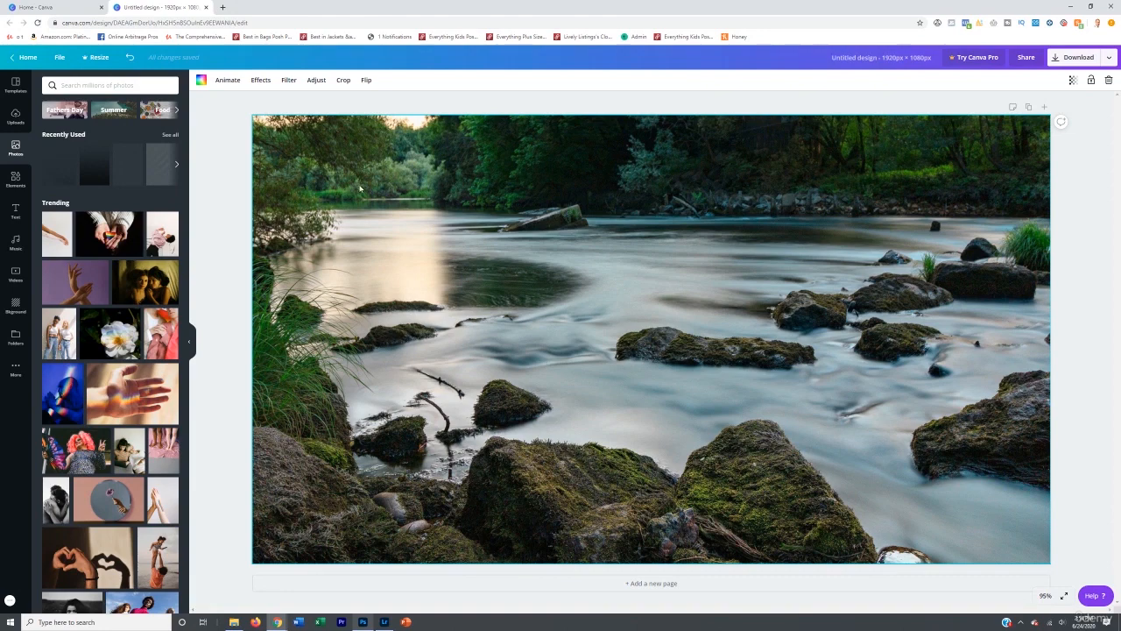
click(316, 81)
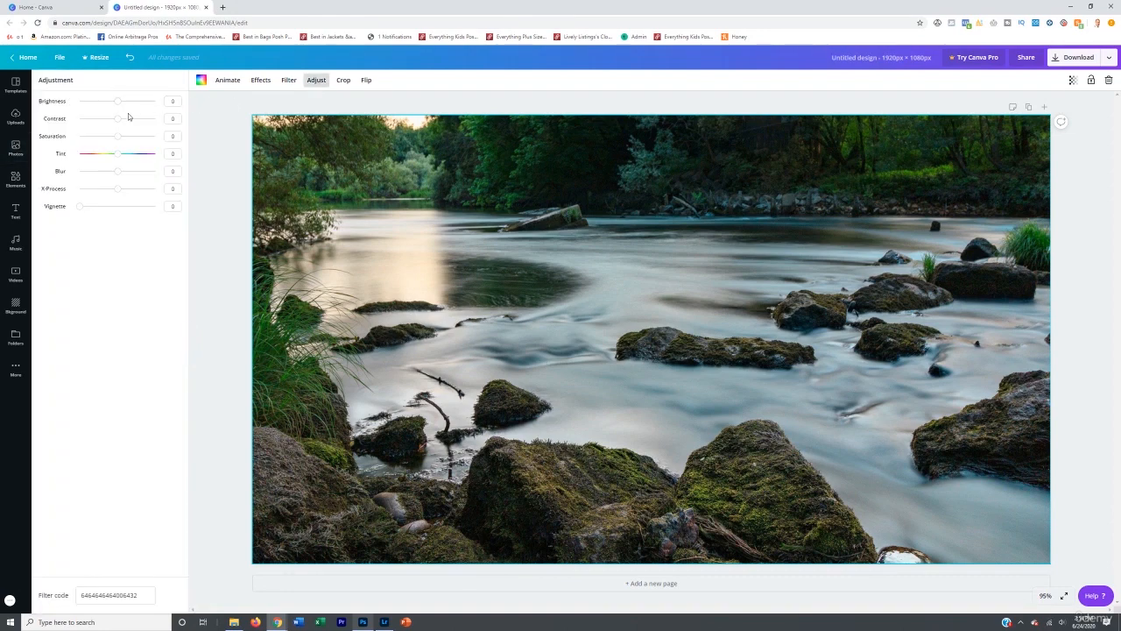
drag(116, 119, 136, 119)
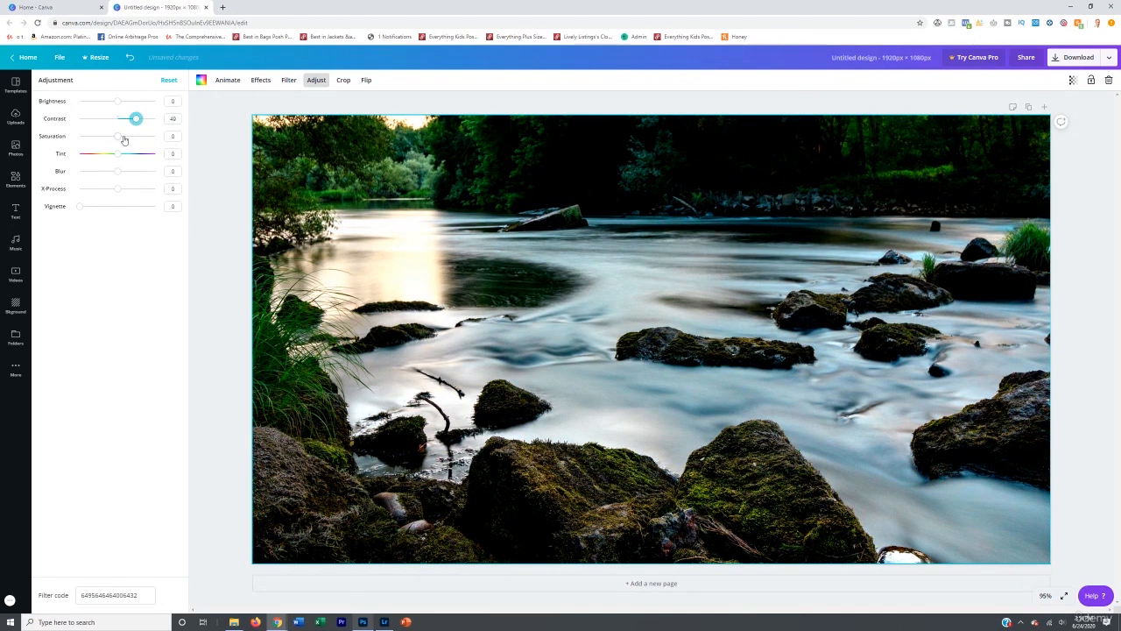
drag(118, 138, 131, 137)
mouse_move(120, 103)
mouse_down()
mouse_move(146, 102)
mouse_move(118, 101)
mouse_up()
mouse_move(121, 157)
mouse_down()
mouse_move(139, 158)
mouse_move(119, 154)
mouse_up()
- Switch to Lightroom to compare the river photo's edit settings, return to the Canva design and close the adjustments
click(386, 622)
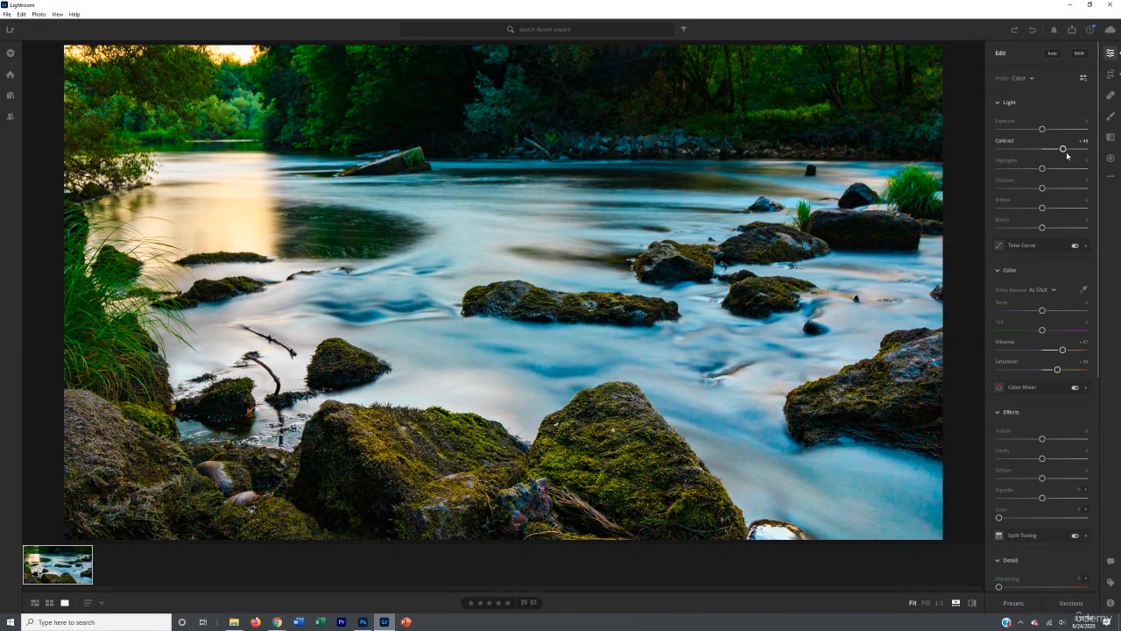
click(1069, 5)
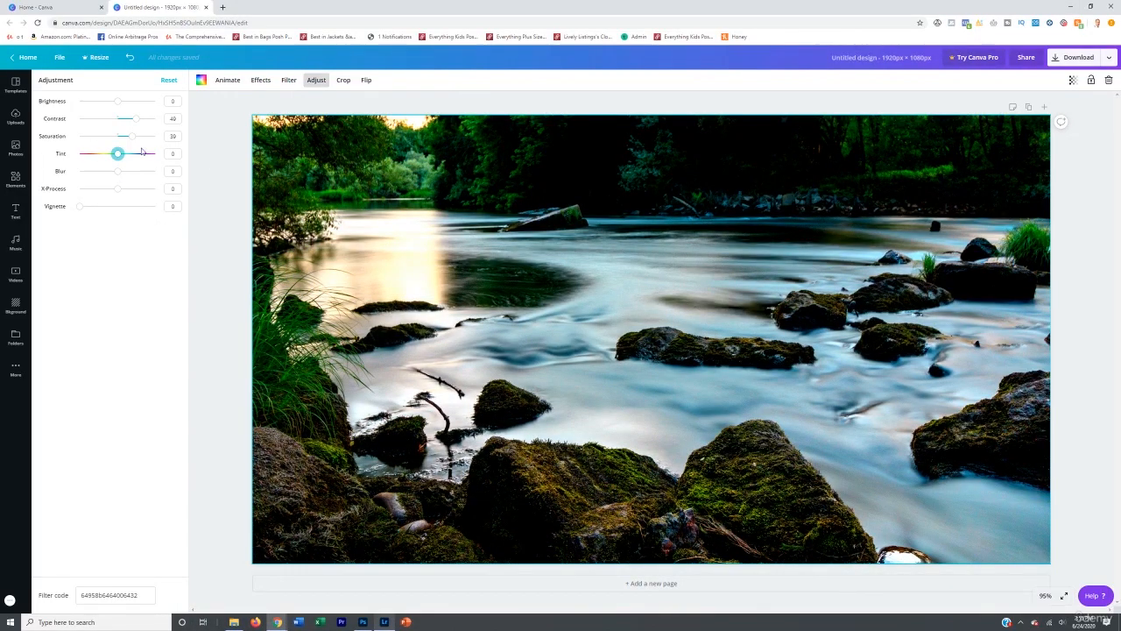
drag(137, 122, 129, 138)
click(492, 158)
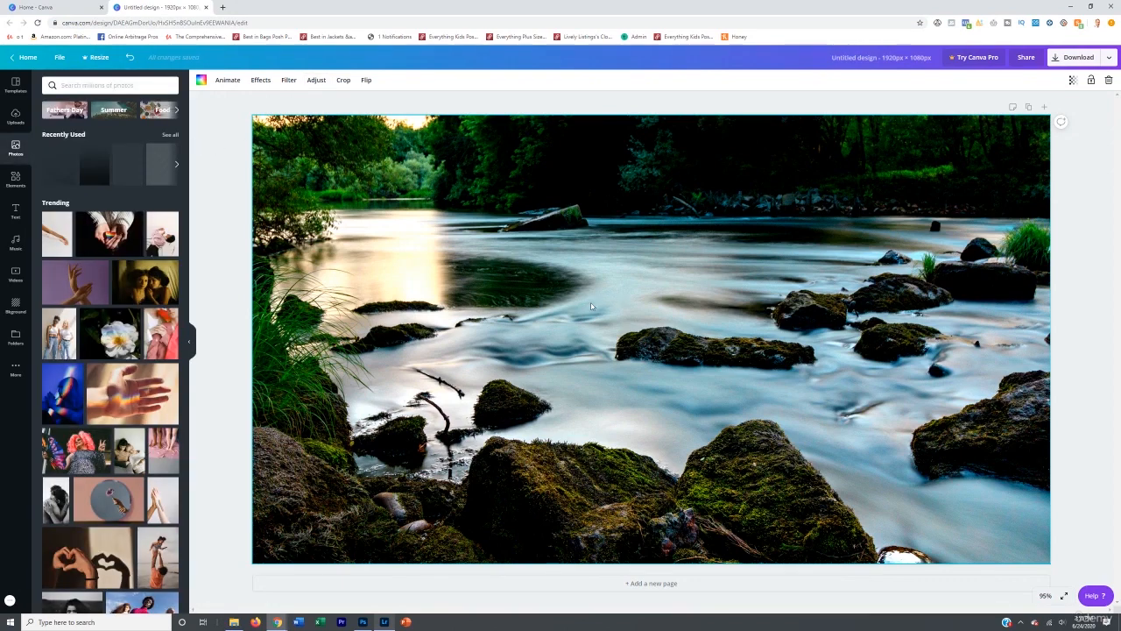
- Add a heading text box to the page on top of the river photo
click(16, 210)
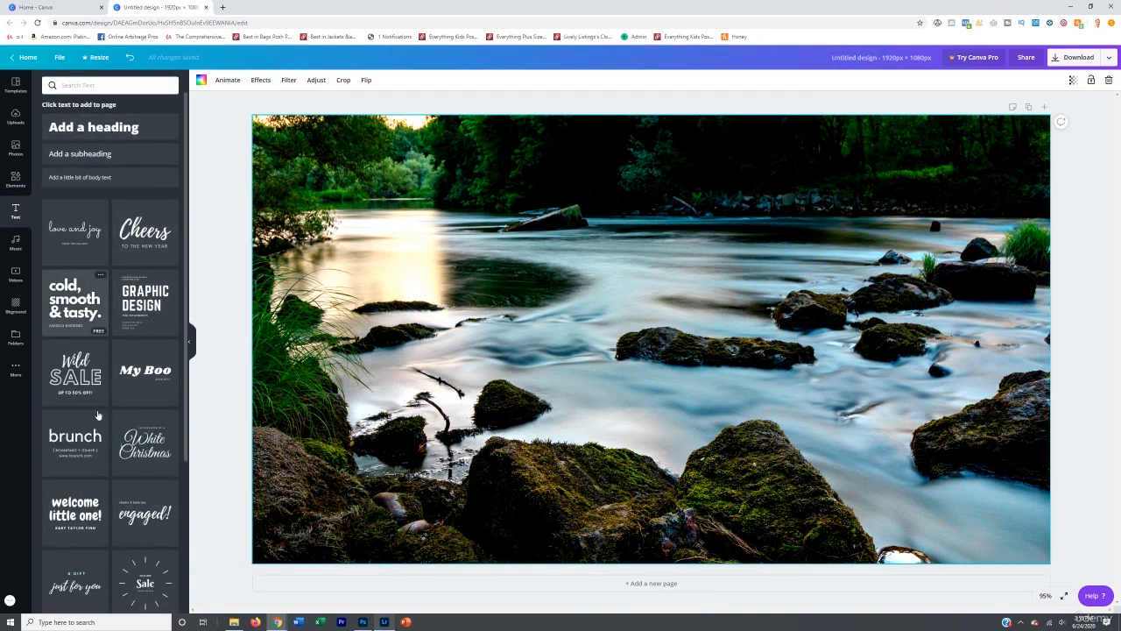
click(136, 131)
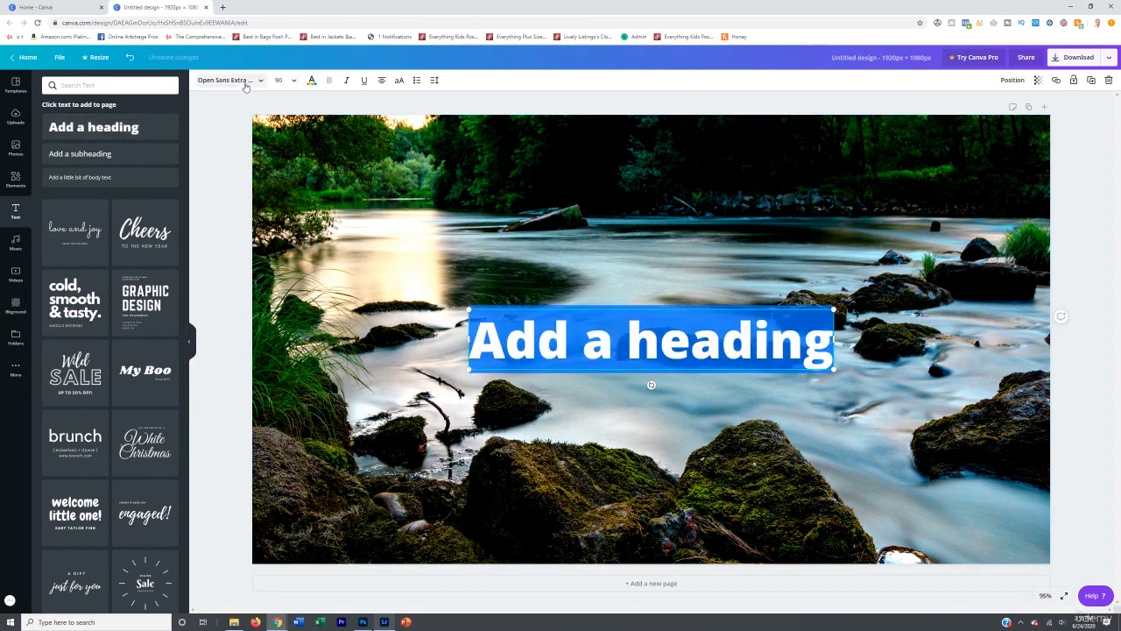
click(583, 337)
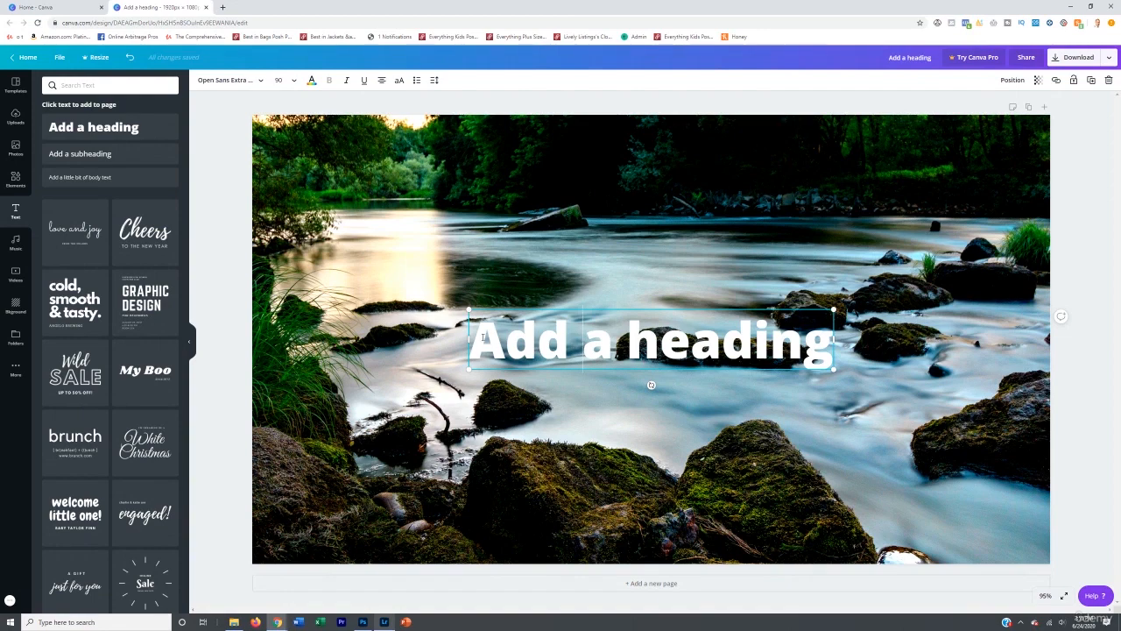
- Replace the heading's text with "Travel Photography" and "Made Simple" on two lines, and move it to the photo's upper-right area
drag(482, 338, 824, 346)
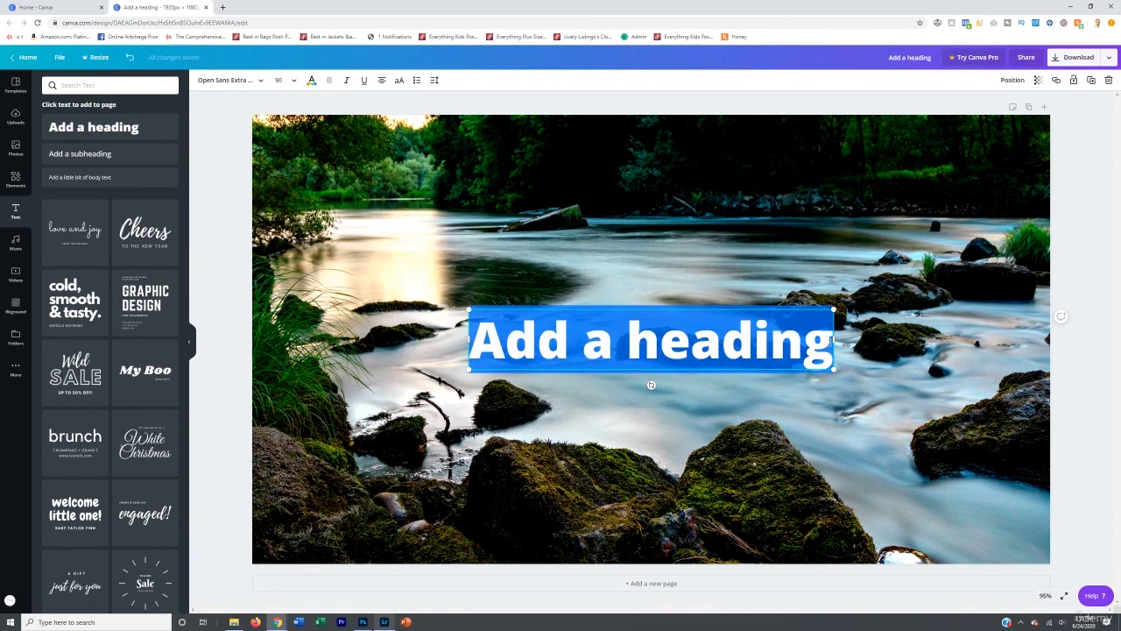
text(P)
key(BackSpace)
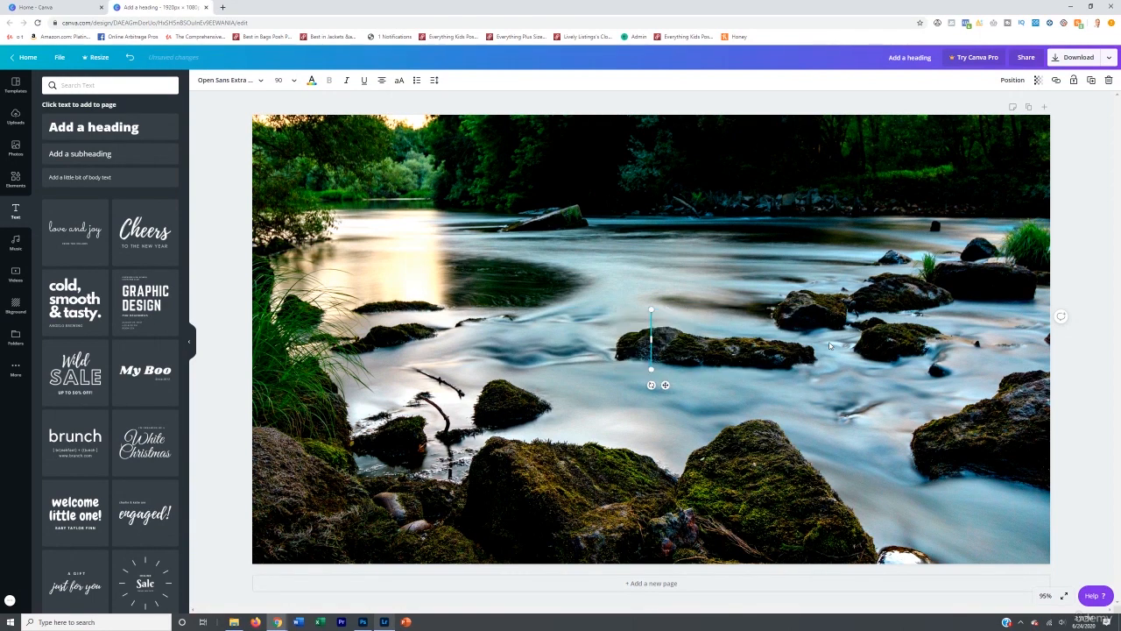
text(Travel Phor)
key(BackSpace)
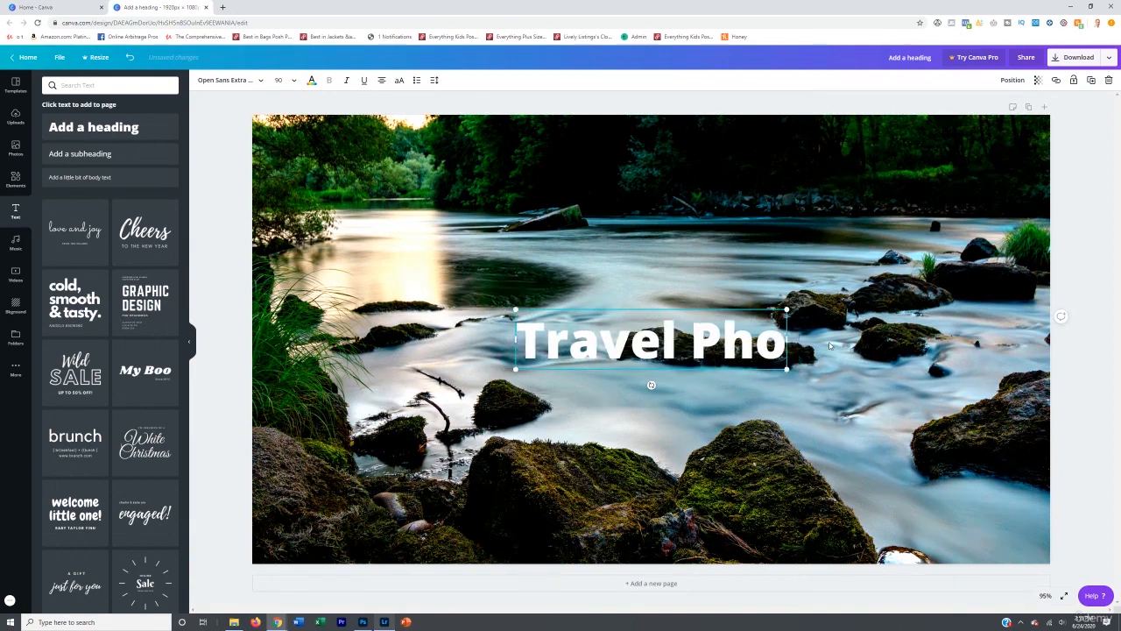
text(tography)
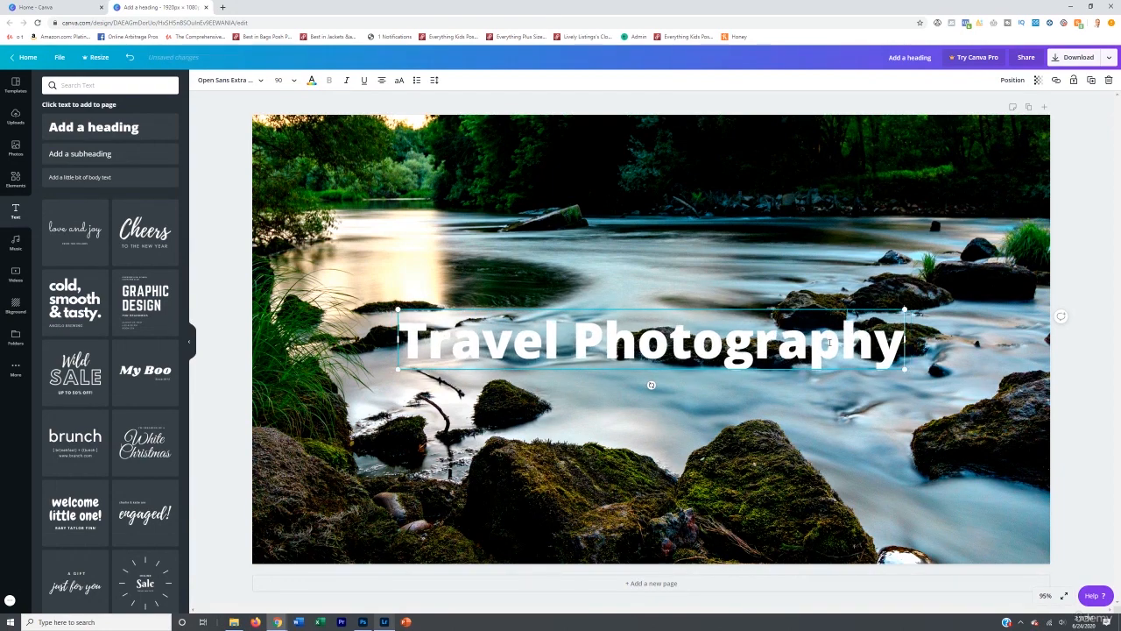
key(Return)
text(M)
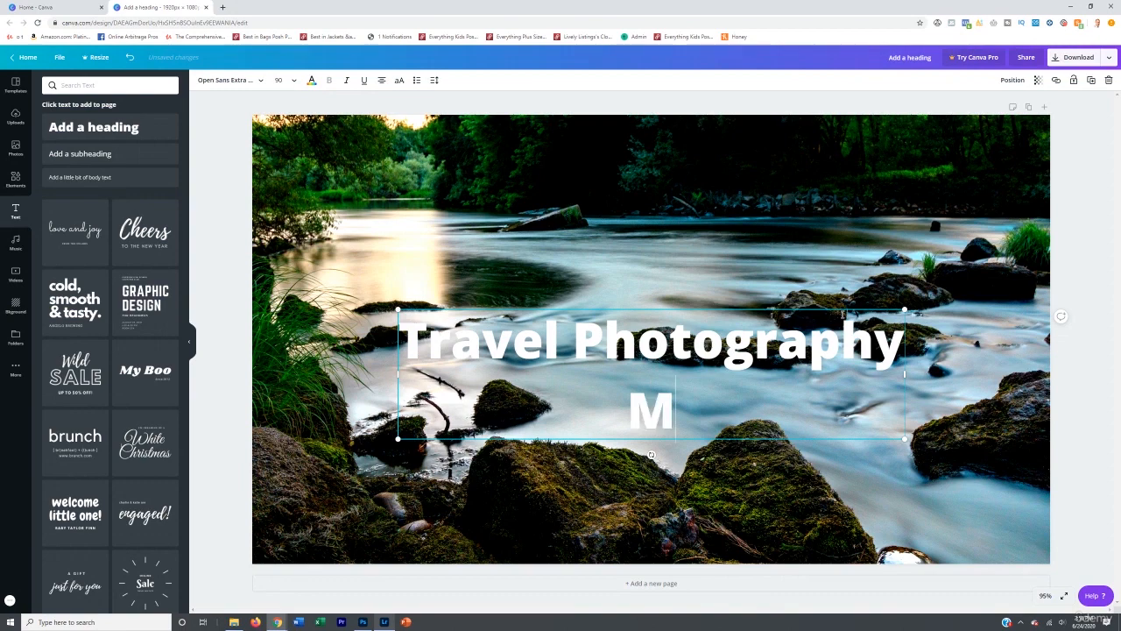
text(ade Simple)
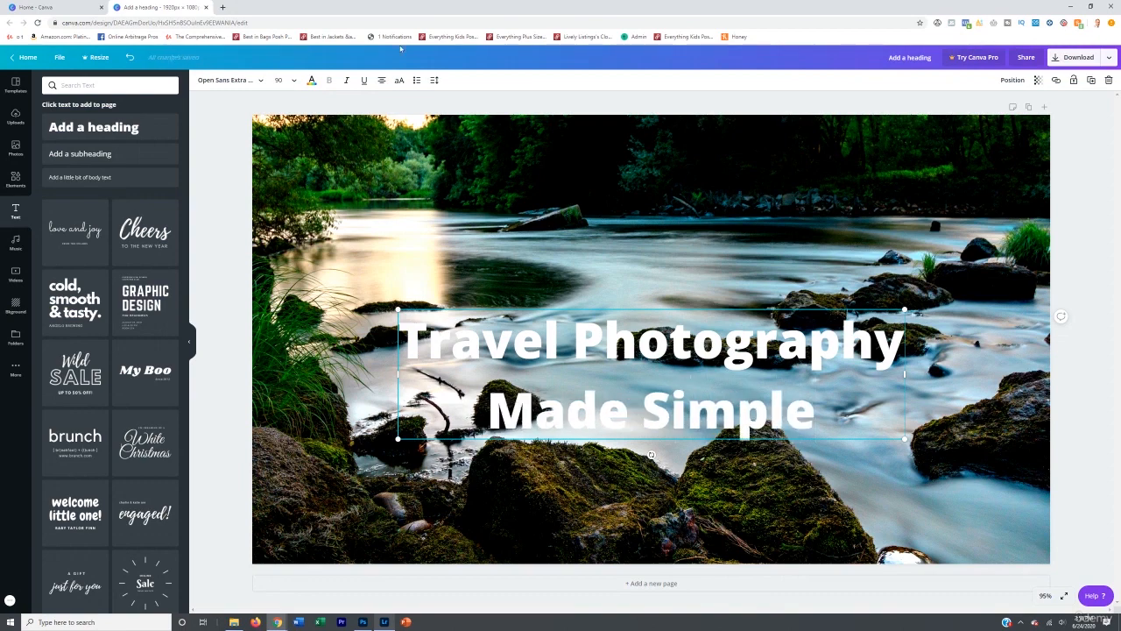
drag(610, 350, 737, 166)
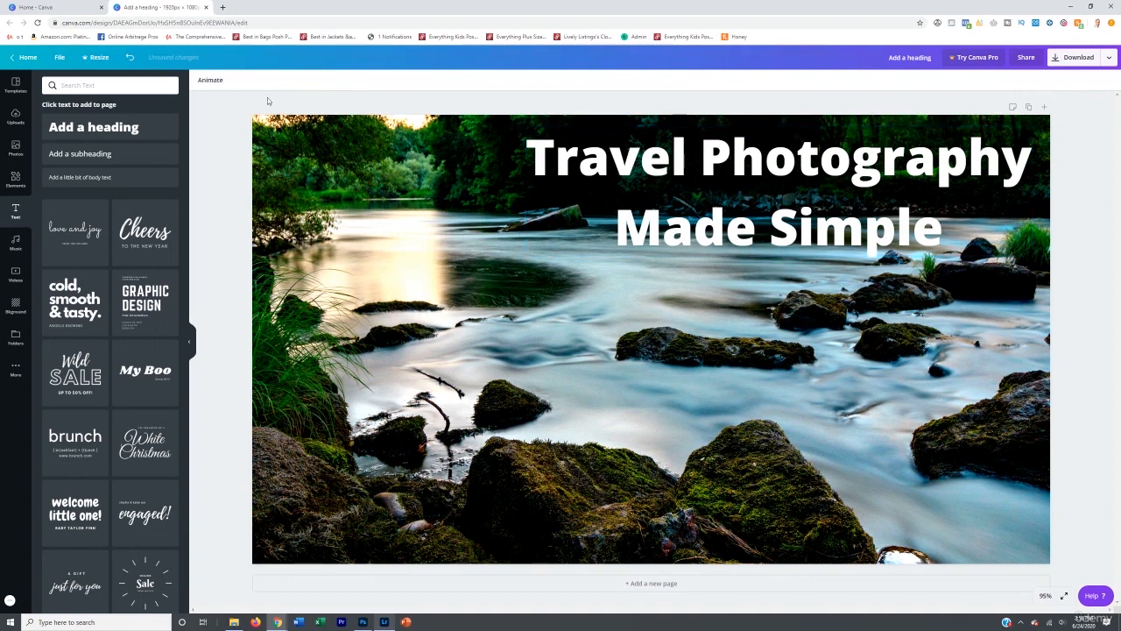
- Look through the font, text color and font size options for the heading, then close them without choosing any
click(260, 85)
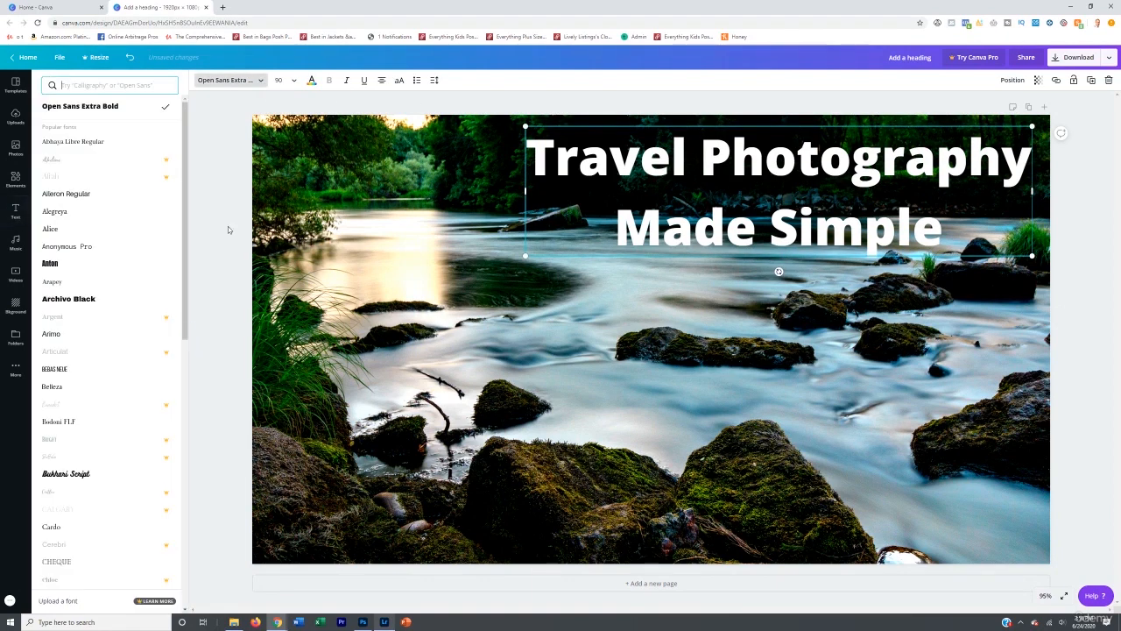
scroll(97, 412, down, 2)
scroll(110, 420, up, 2)
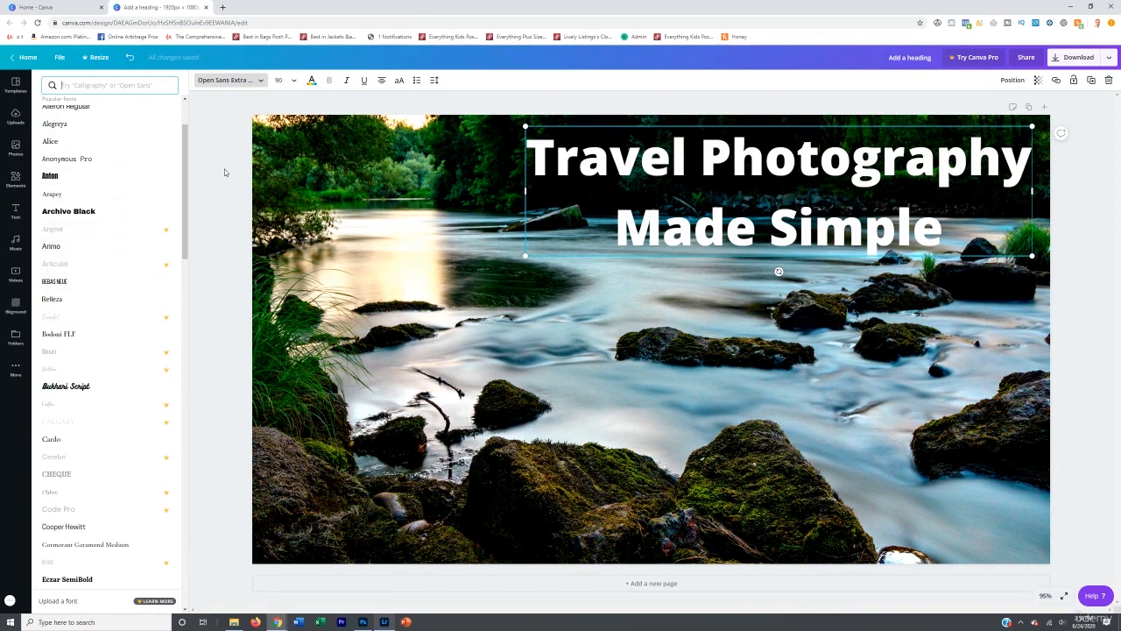
click(260, 80)
click(311, 80)
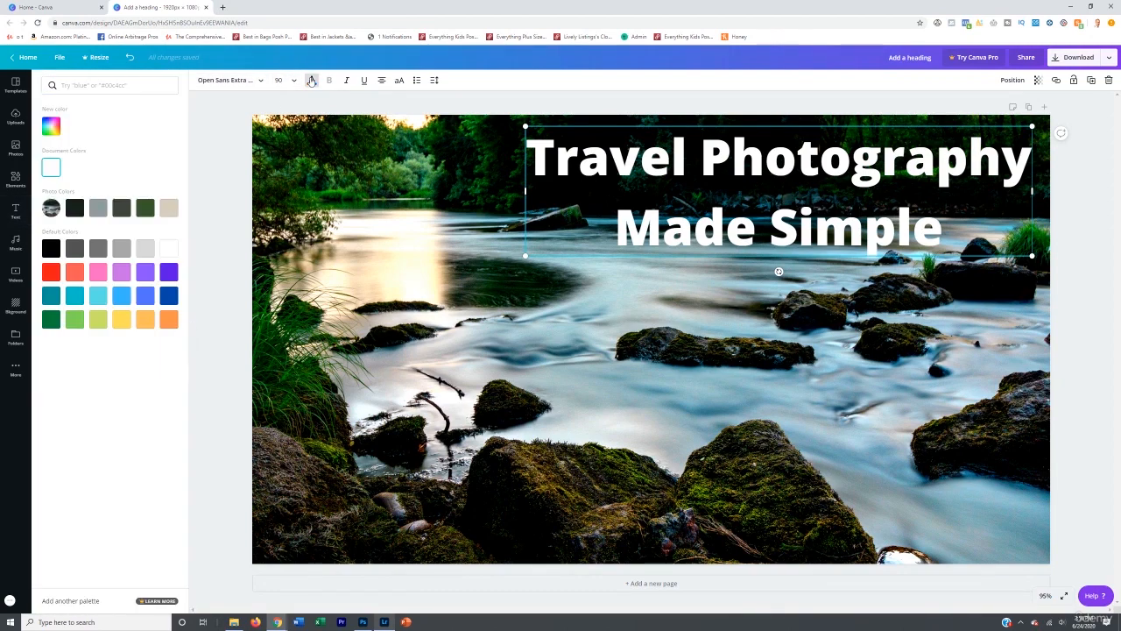
click(292, 80)
click(398, 110)
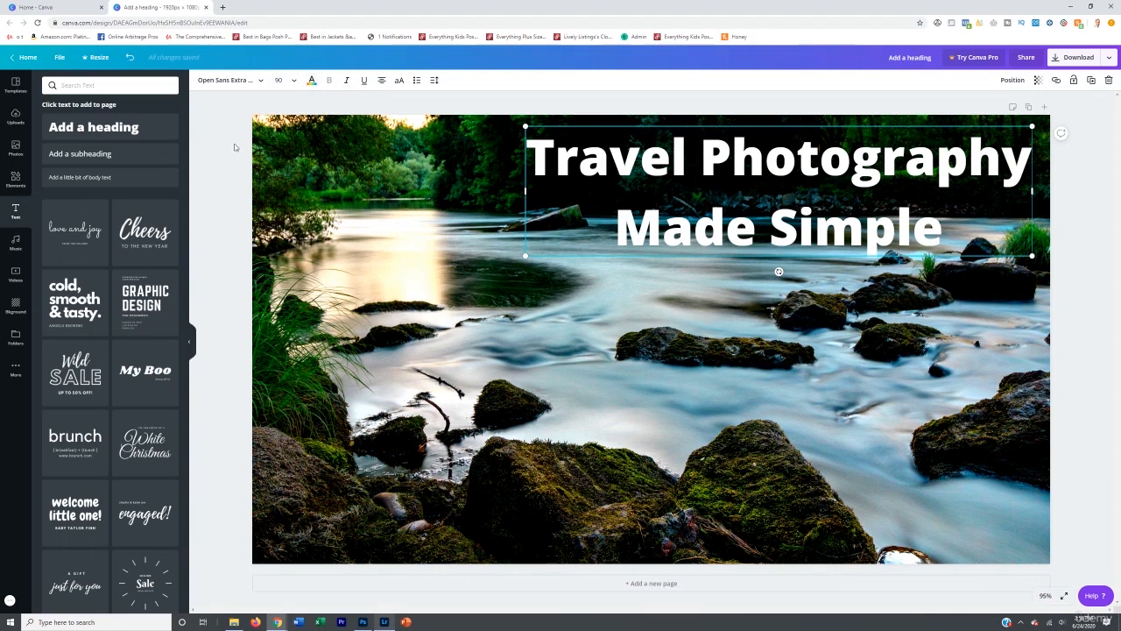